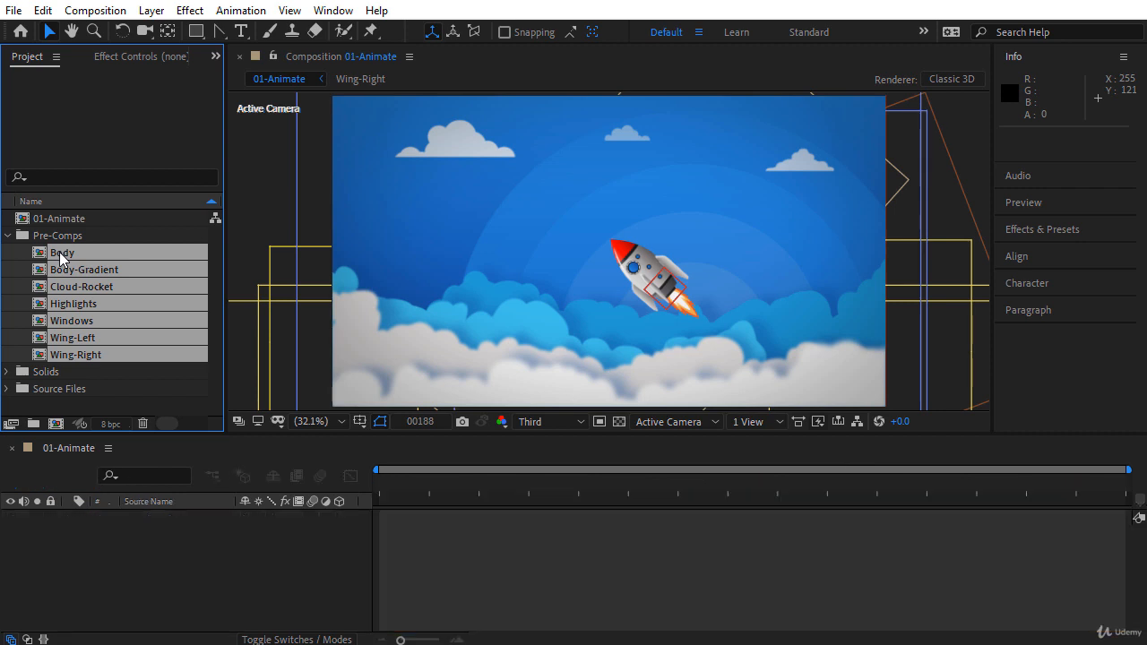
Enable motion blur for the layers in the Body, Body-Gradient, Cloud-Rocket, Highlights, Windows and Wing-Left pre-comps
{"action": "left_click", "coordinate": [168, 450]}
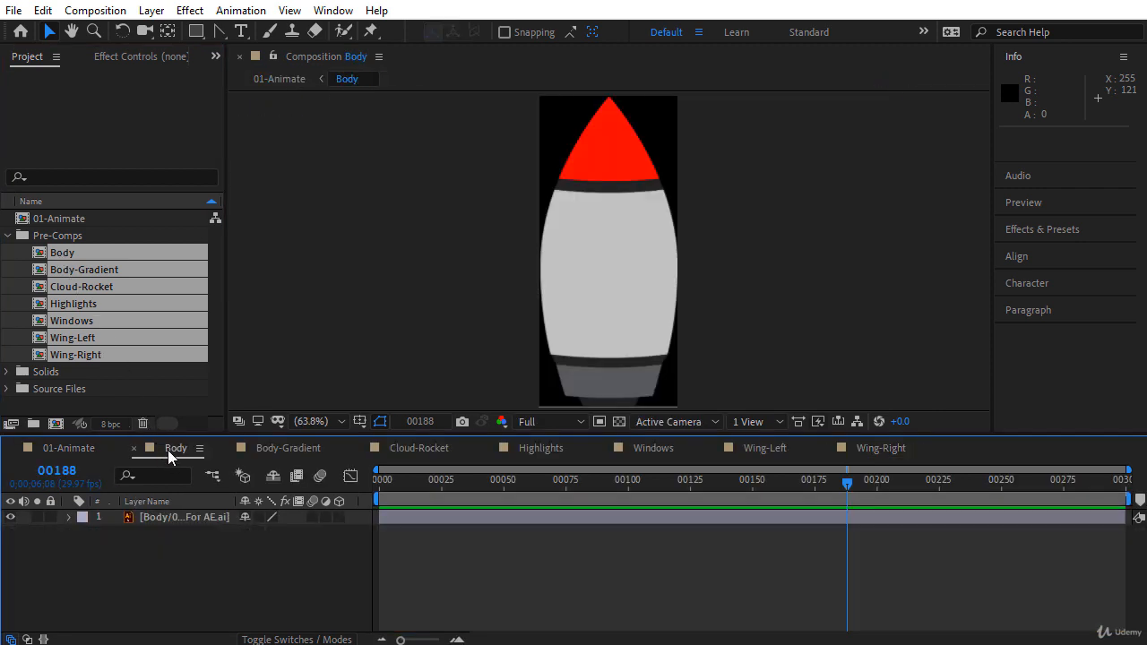
{"action": "left_click", "coordinate": [311, 517]}
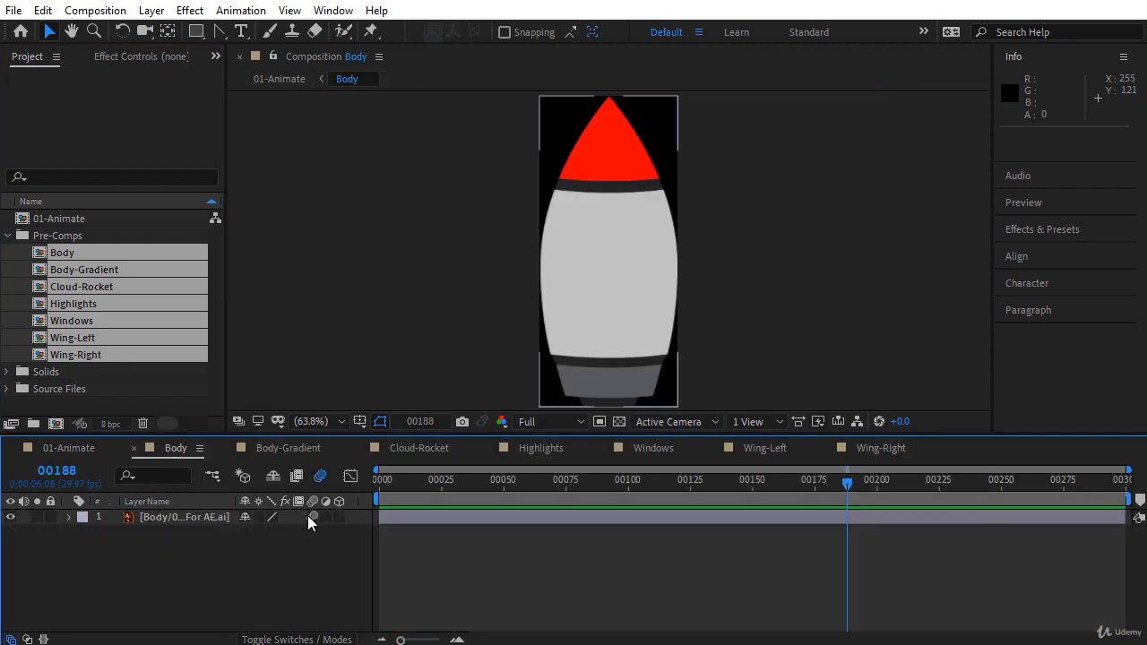
{"action": "left_click", "coordinate": [278, 449]}
{"action": "left_click", "coordinate": [411, 448]}
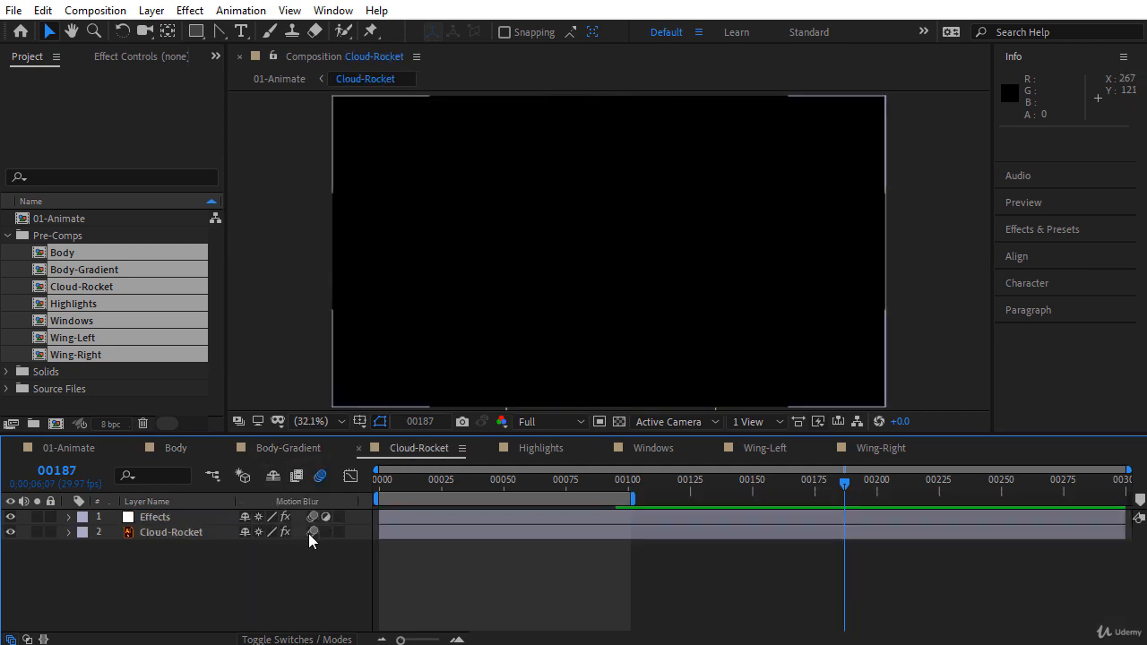
{"action": "left_click", "coordinate": [540, 448]}
{"action": "left_click", "coordinate": [651, 448]}
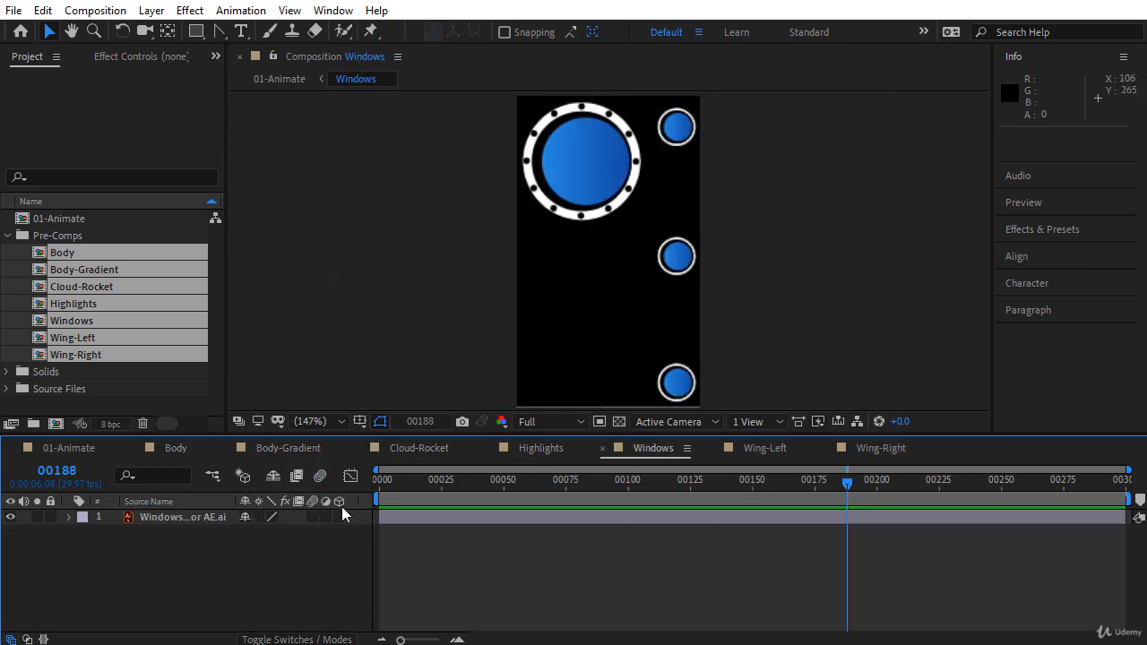
{"action": "left_click", "coordinate": [765, 448]}
Enable motion blur for all layers in the Wing-Right pre-comp and deselect them
{"action": "left_click", "coordinate": [837, 453]}
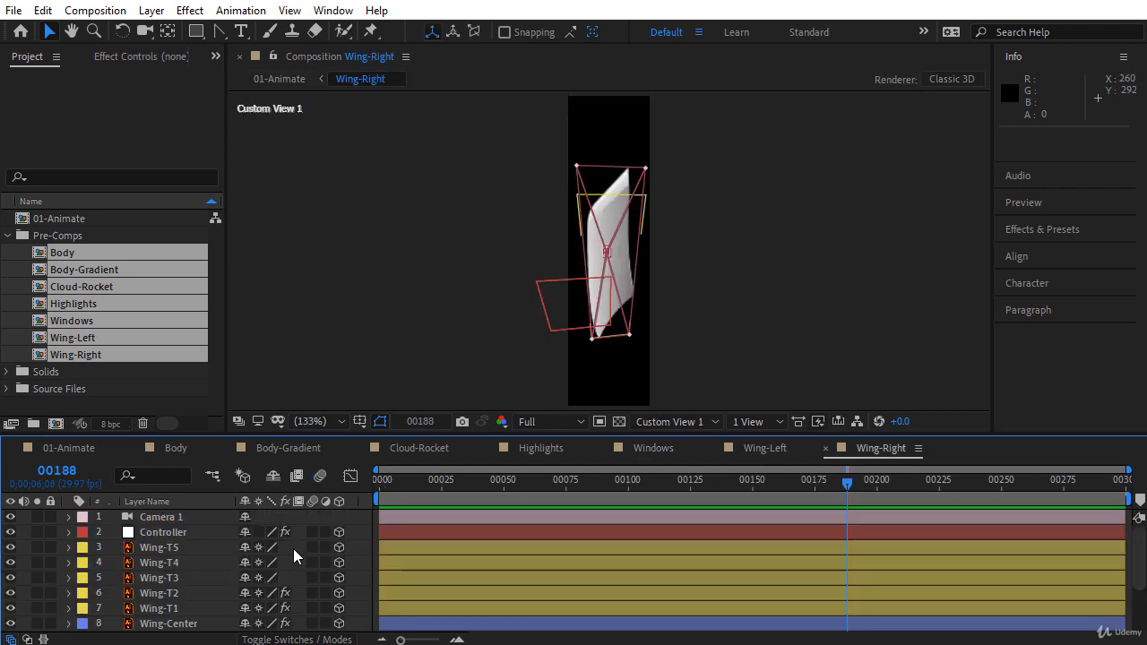
{"action": "key", "text": "ctrl+a"}
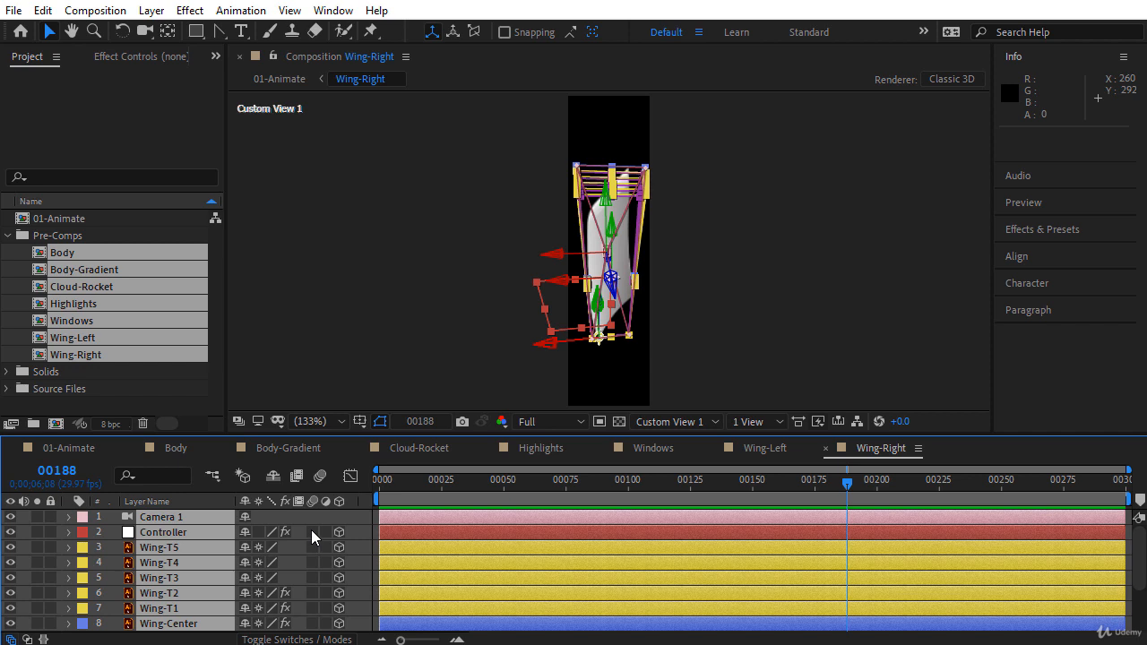
{"action": "left_click", "coordinate": [312, 532]}
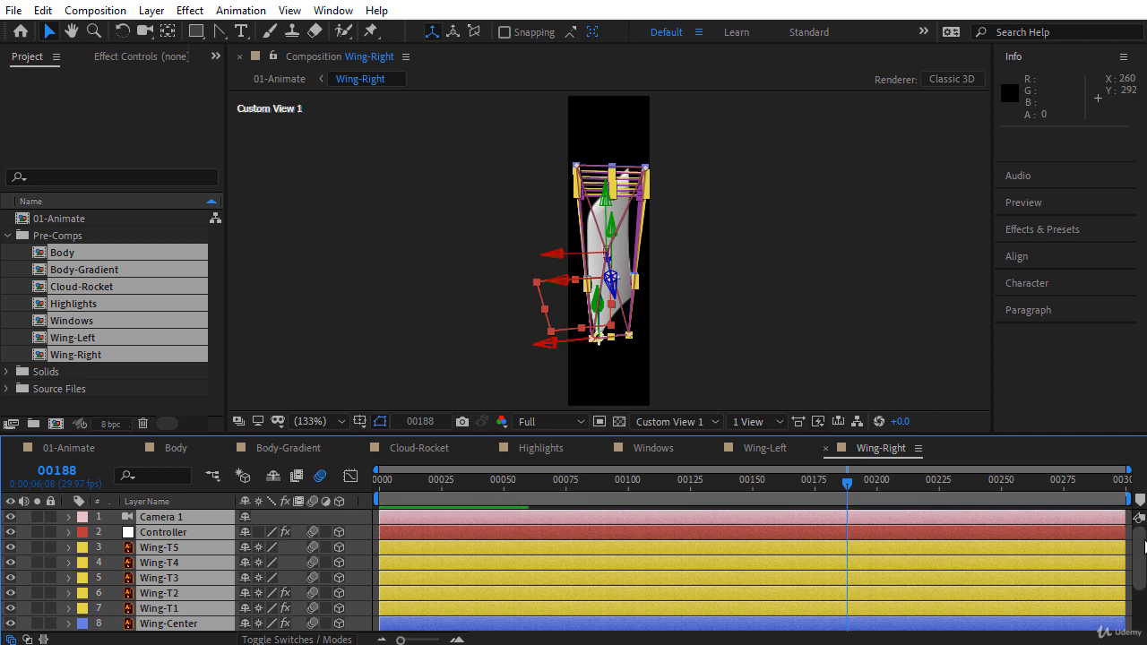
{"action": "scroll", "coordinate": [1144, 560], "scroll_direction": "down", "scroll_amount": 5}
{"action": "scroll", "coordinate": [1142, 618], "scroll_direction": "up", "scroll_amount": 5}
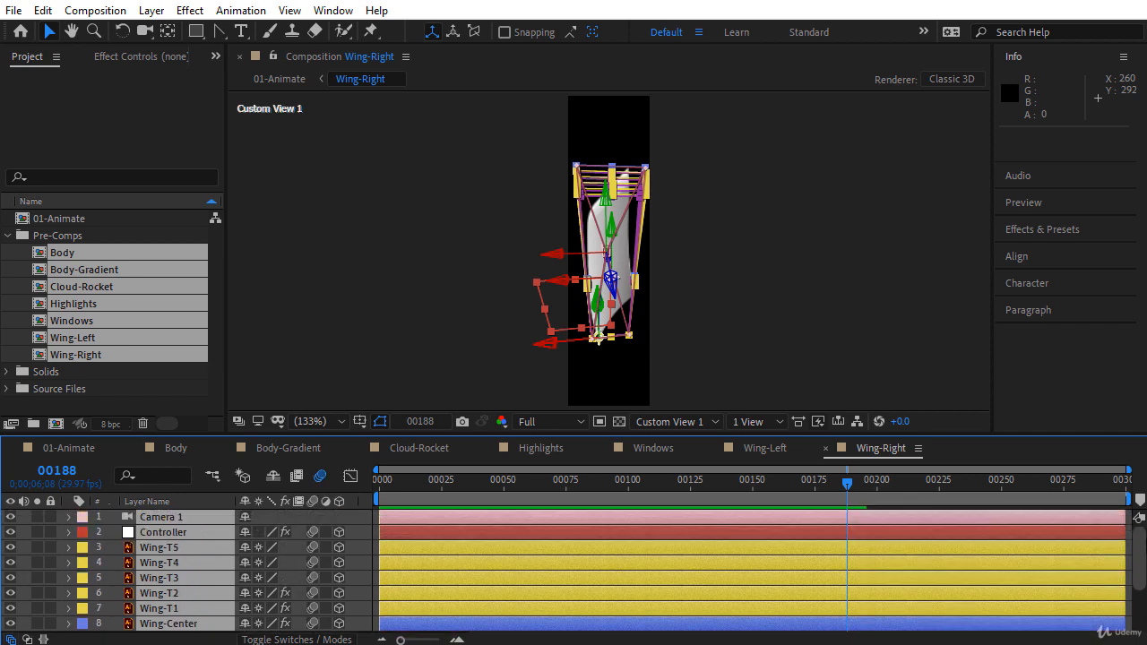
{"action": "key", "text": "F2"}
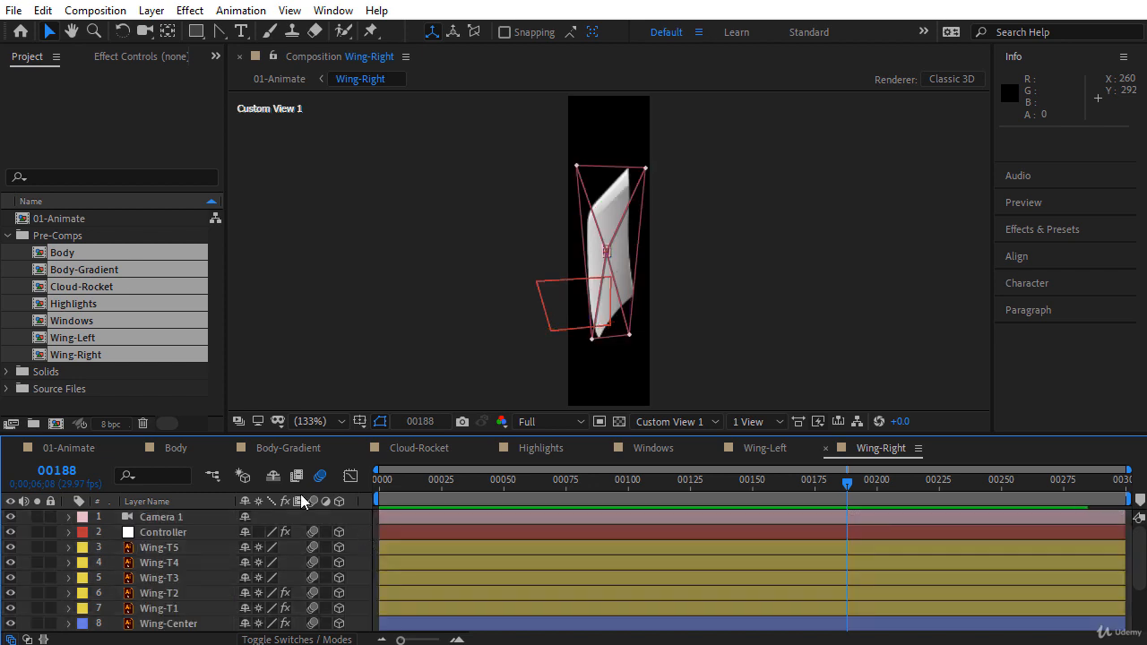
Collapse the Pre-Comps folder and close every pre-comp timeline, keeping only 01-Animate open
{"action": "left_click", "coordinate": [7, 235]}
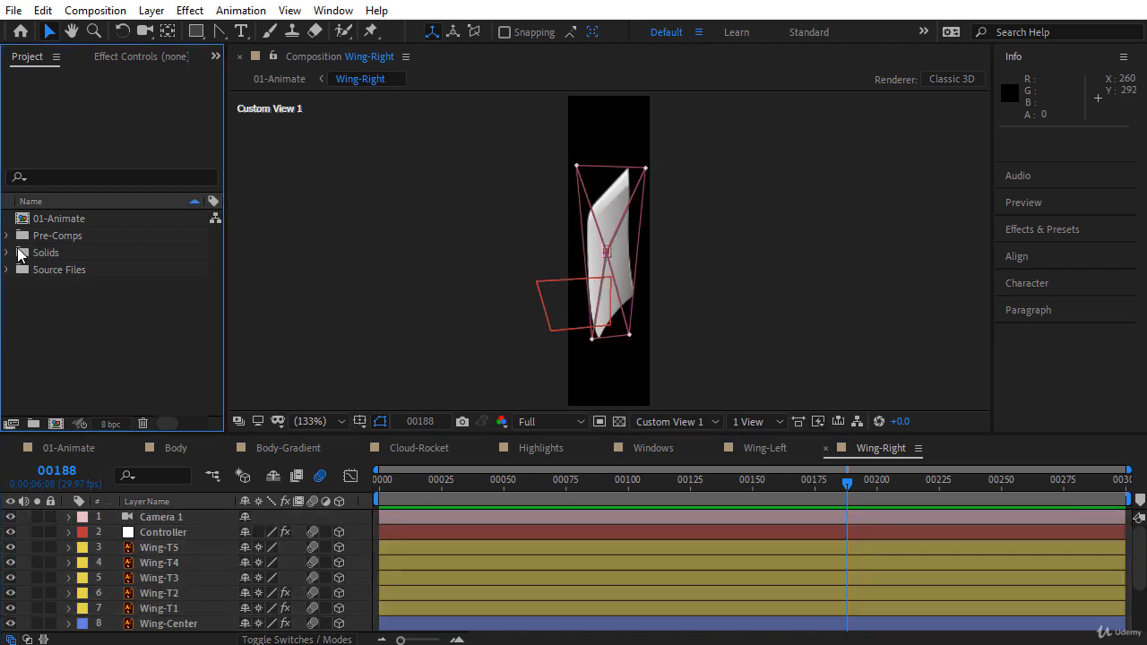
{"action": "left_click", "coordinate": [133, 448]}
{"action": "left_click", "coordinate": [133, 448]}
{"action": "left_click", "coordinate": [132, 448]}
{"action": "left_click", "coordinate": [132, 448]}
{"action": "left_click", "coordinate": [132, 448]}
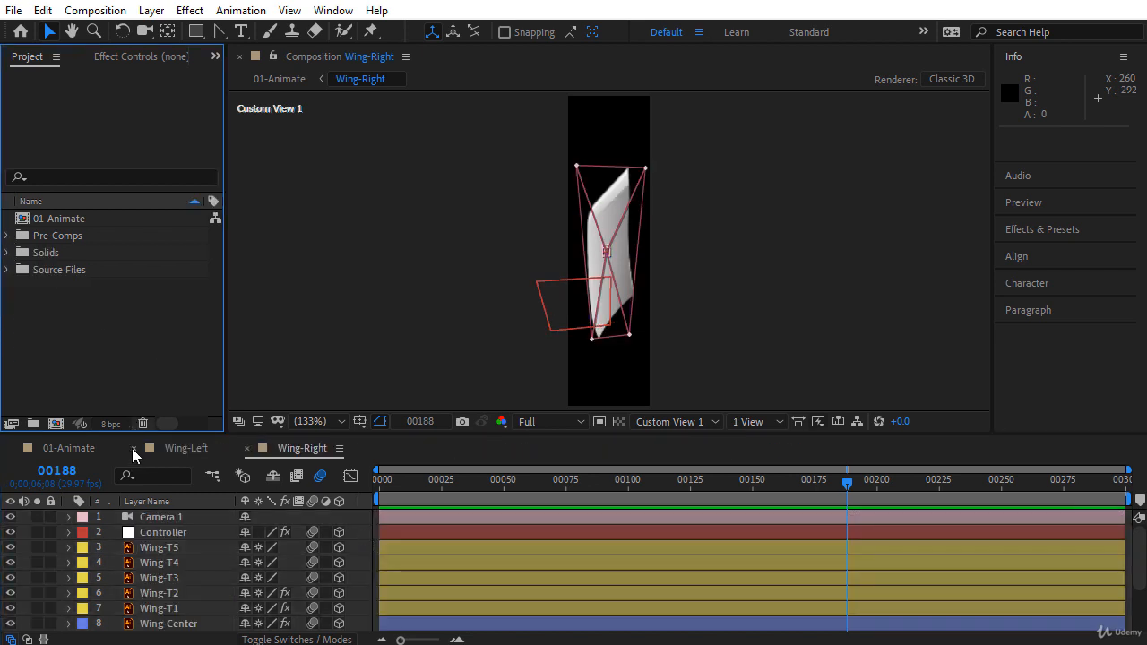
{"action": "left_click", "coordinate": [132, 448]}
{"action": "left_click", "coordinate": [132, 448]}
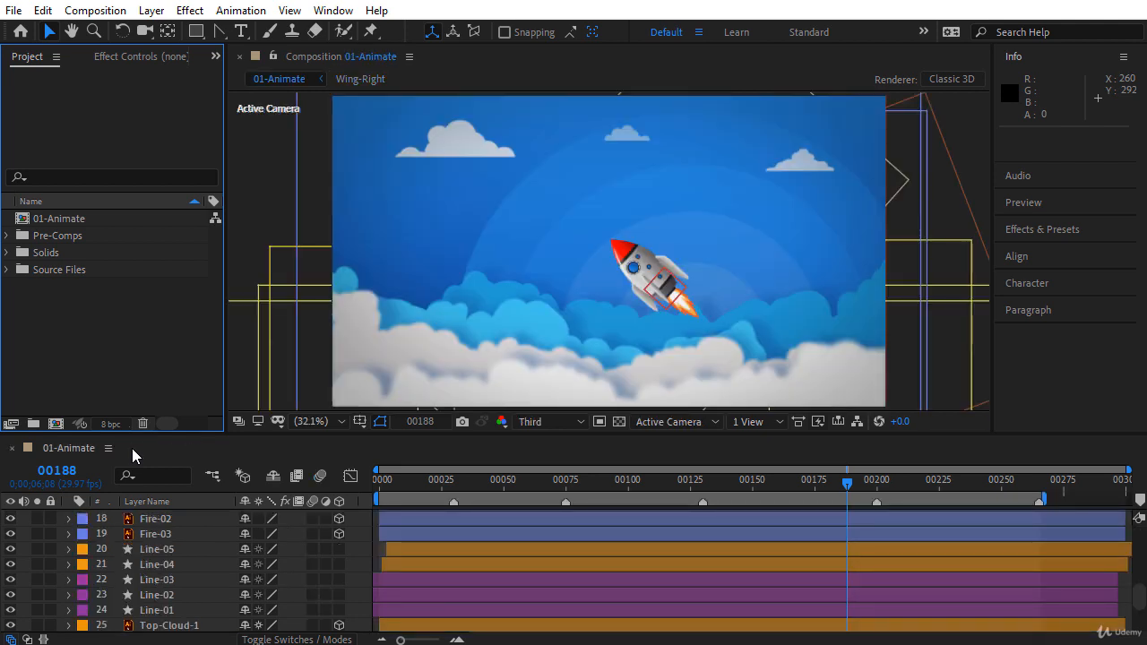
Enable motion blur for all layers of the 01-Animate composition and deselect them
{"action": "left_click", "coordinate": [180, 534]}
{"action": "key", "text": "ctrl+a"}
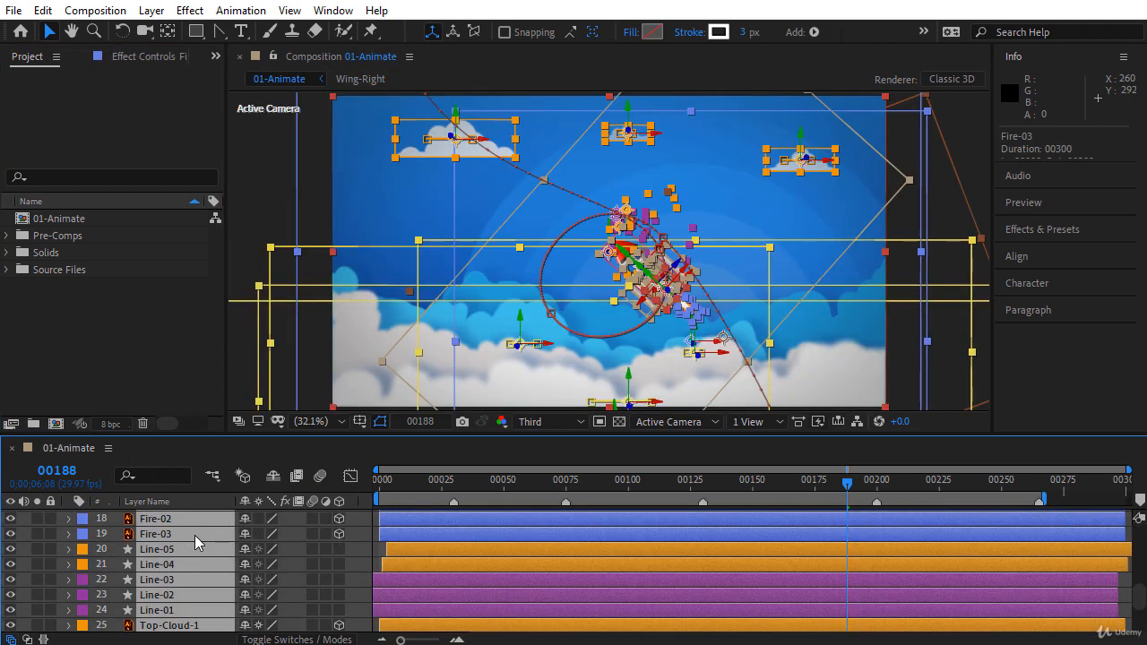
{"action": "left_click", "coordinate": [312, 519]}
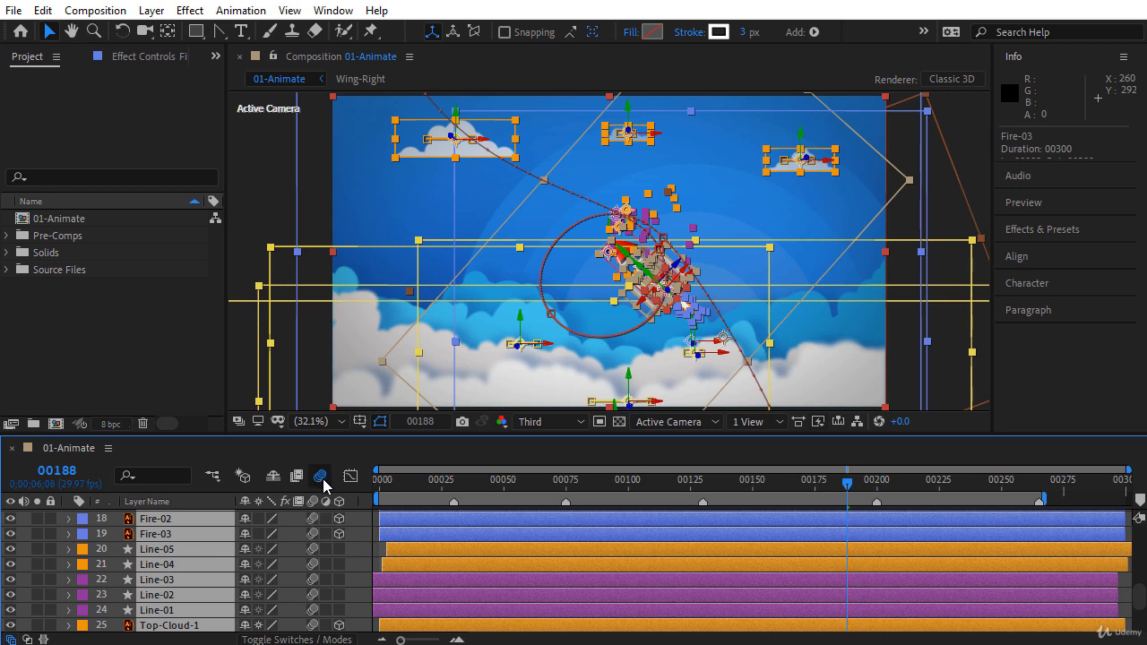
{"action": "left_click", "coordinate": [318, 477]}
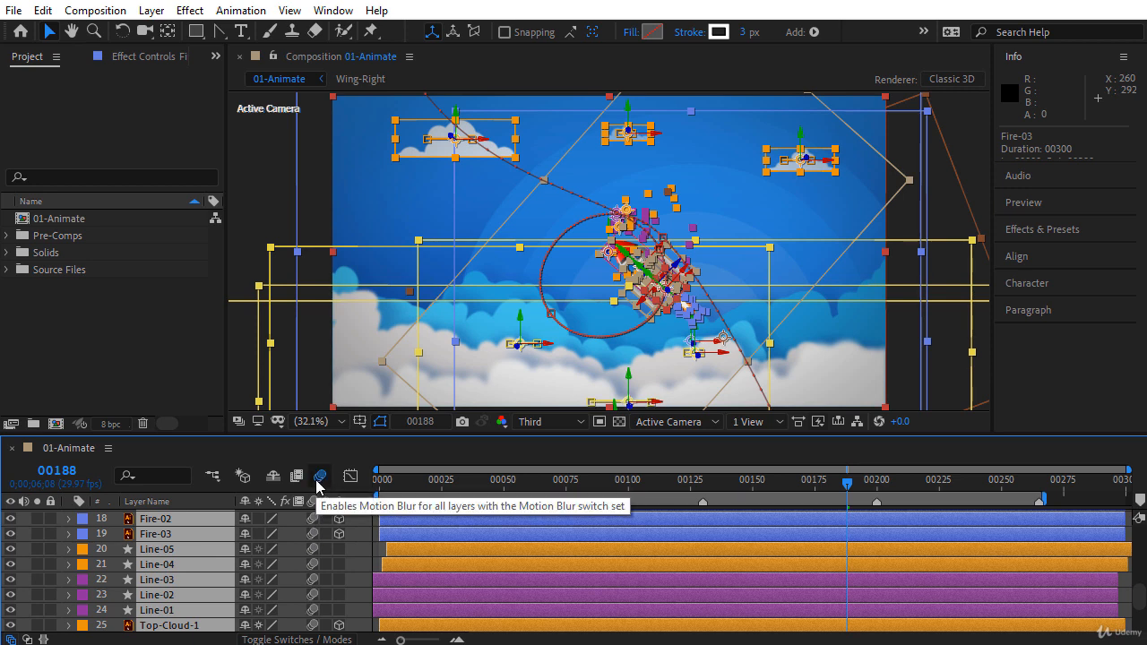
{"action": "left_click", "coordinate": [319, 478]}
{"action": "key", "text": "F2"}
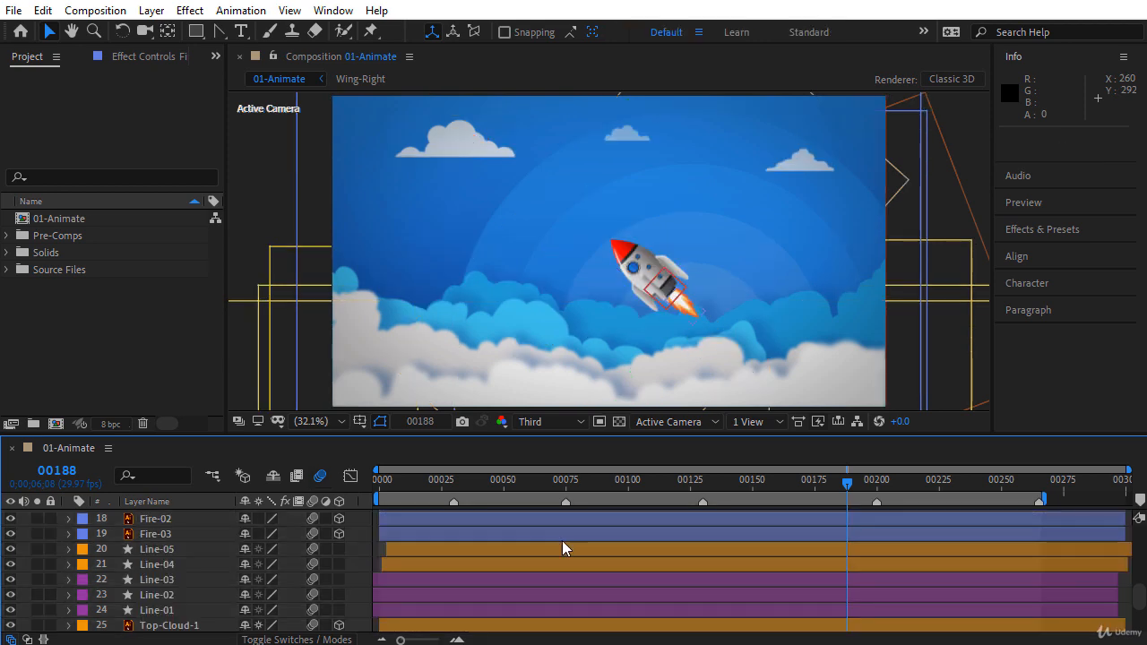
{"action": "scroll", "coordinate": [1140, 592], "scroll_direction": "up", "scroll_amount": 6}
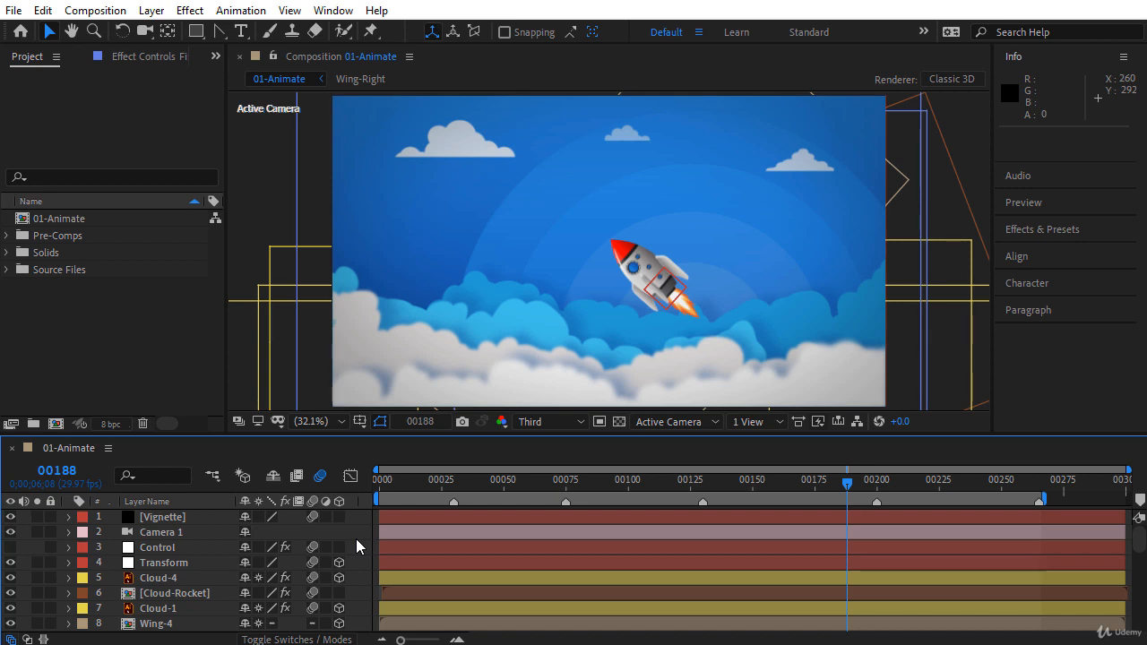
Add the 01-Animate composition to the render queue
{"action": "left_click", "coordinate": [63, 220]}
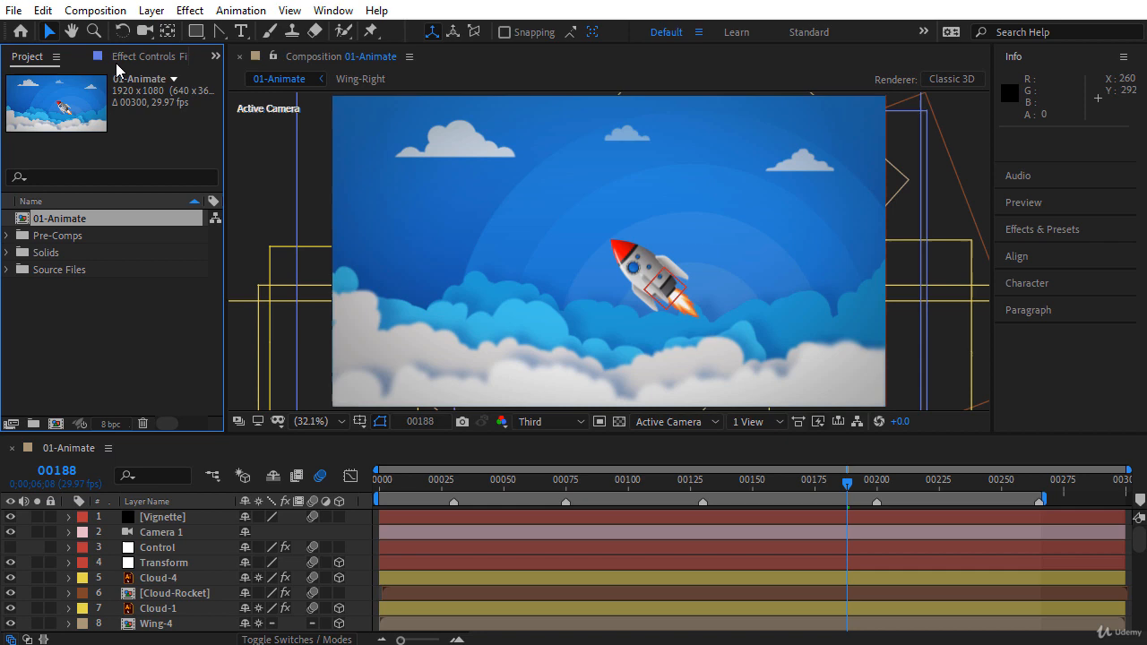
{"action": "left_click", "coordinate": [116, 11]}
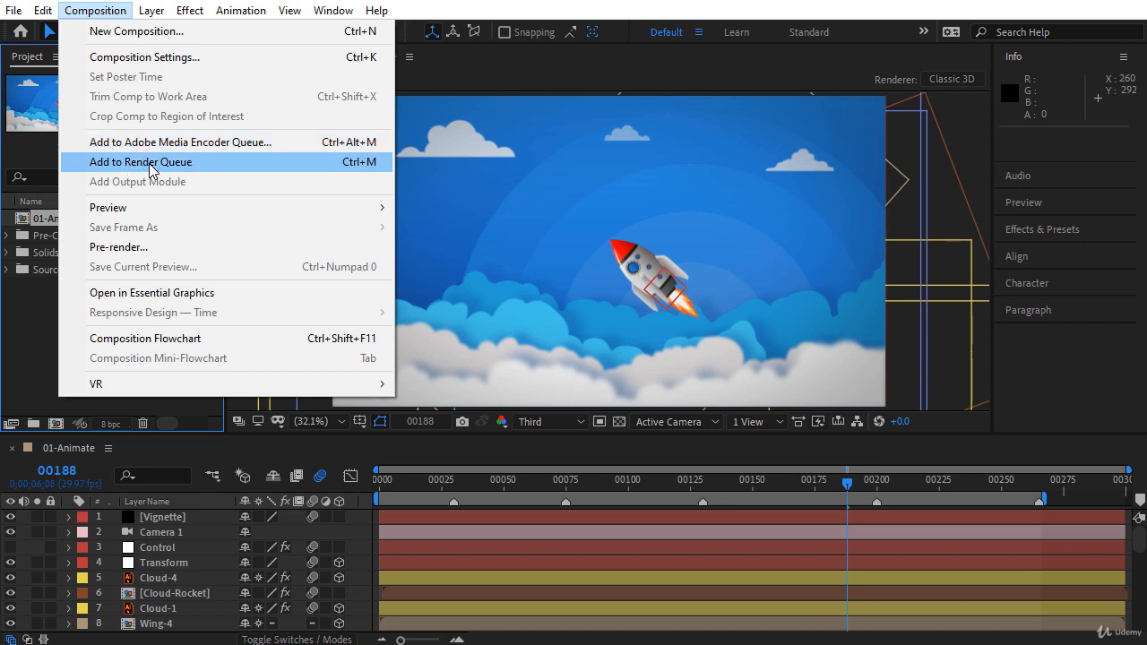
{"action": "left_click", "coordinate": [152, 164]}
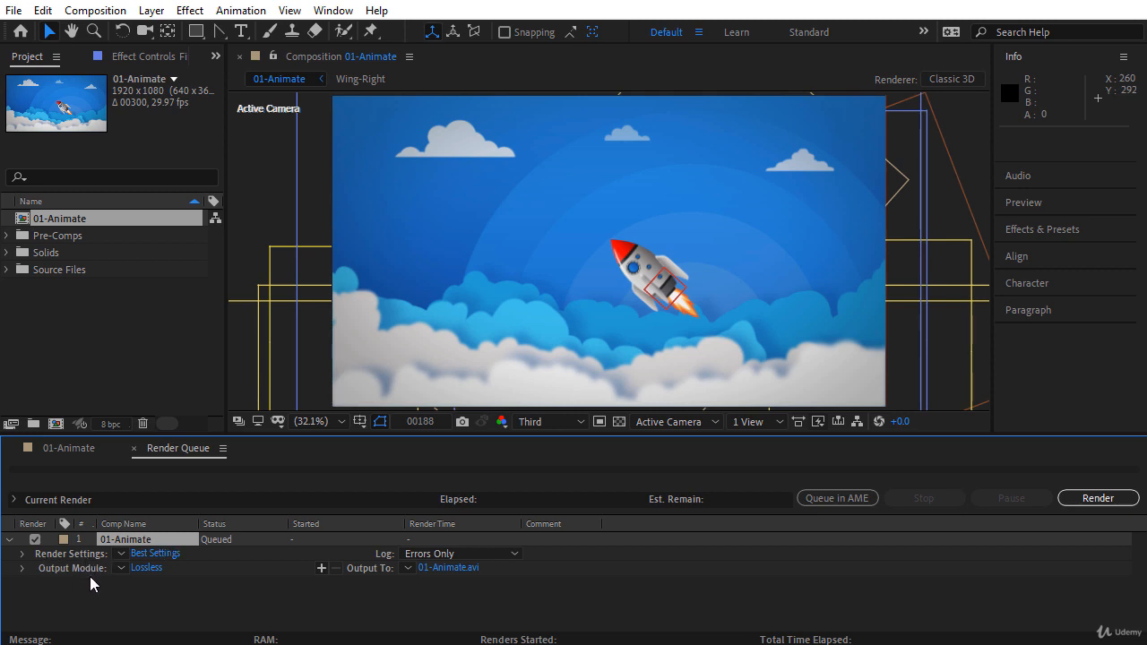
Configure the render settings with Best quality and the composition's own frame rate
{"action": "left_click", "coordinate": [155, 554]}
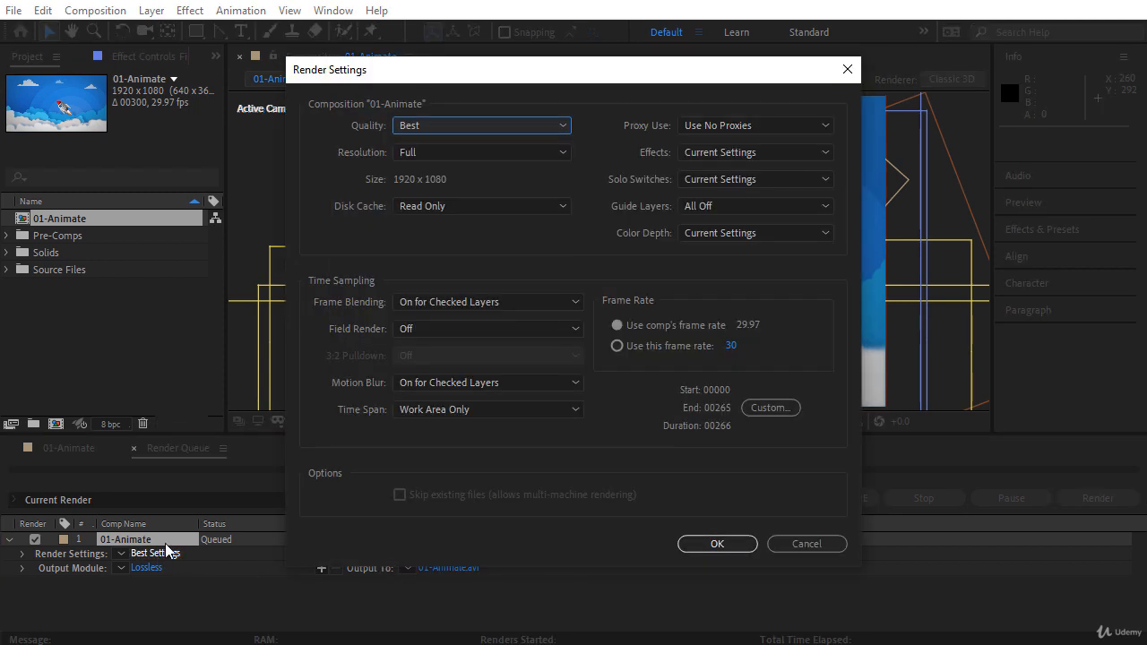
{"action": "left_click", "coordinate": [421, 126]}
{"action": "left_click", "coordinate": [421, 126]}
{"action": "left_click", "coordinate": [613, 324]}
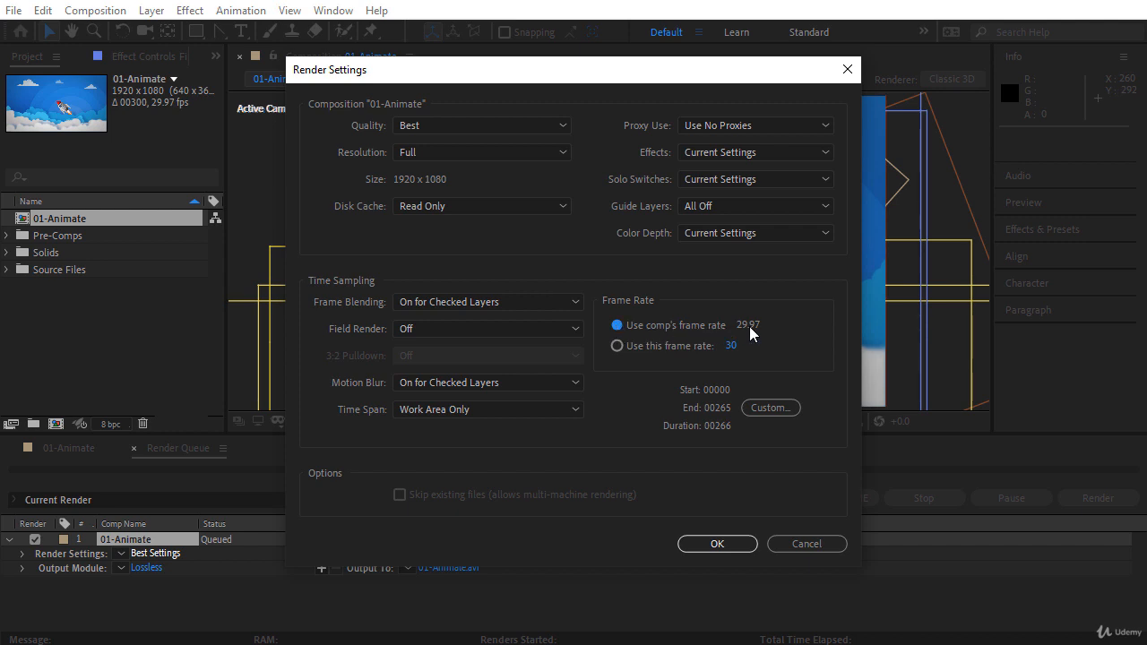
{"action": "left_click", "coordinate": [718, 544]}
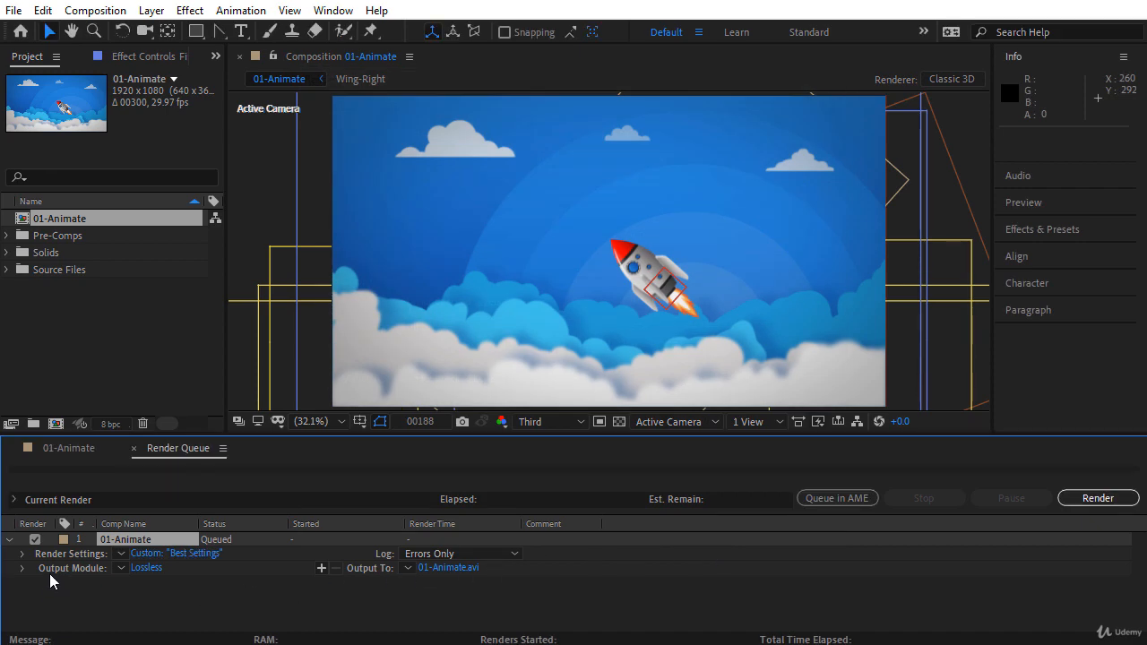
Set the output module's format to QuickTime with the Animation video codec
{"action": "left_click", "coordinate": [139, 568]}
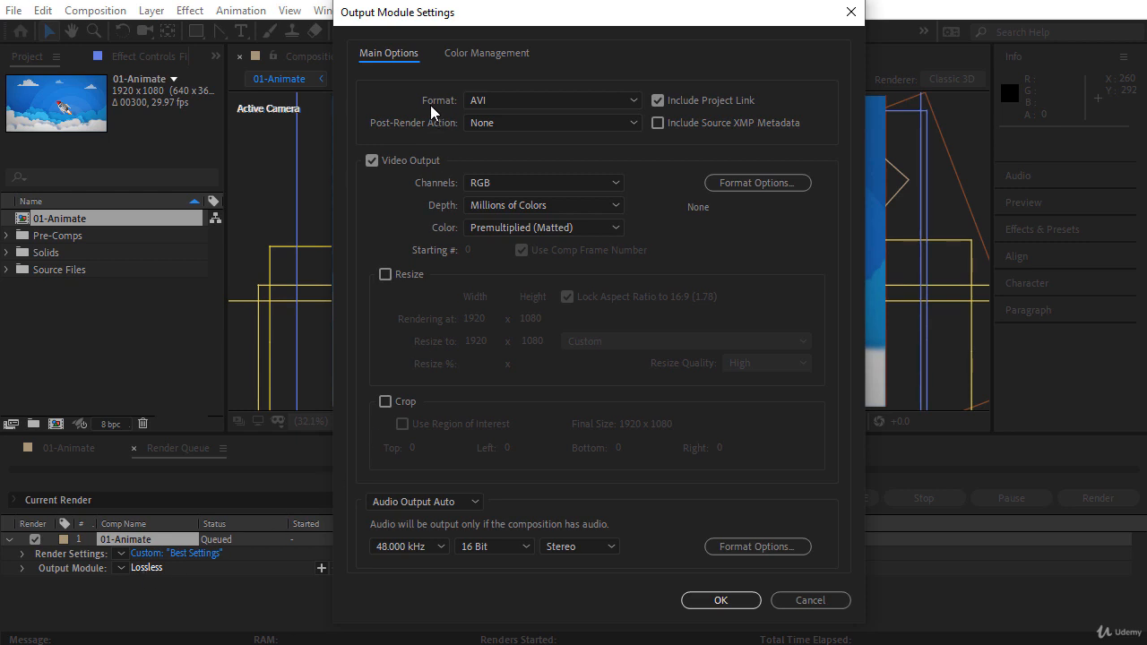
{"action": "left_click", "coordinate": [539, 103]}
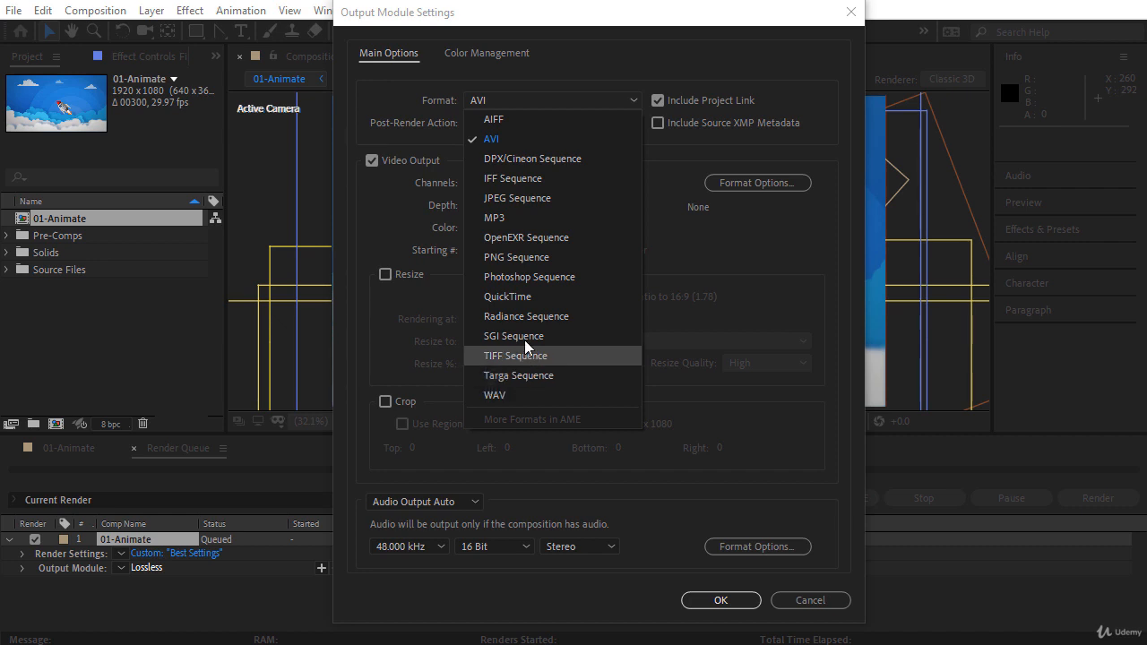
{"action": "left_click", "coordinate": [535, 299]}
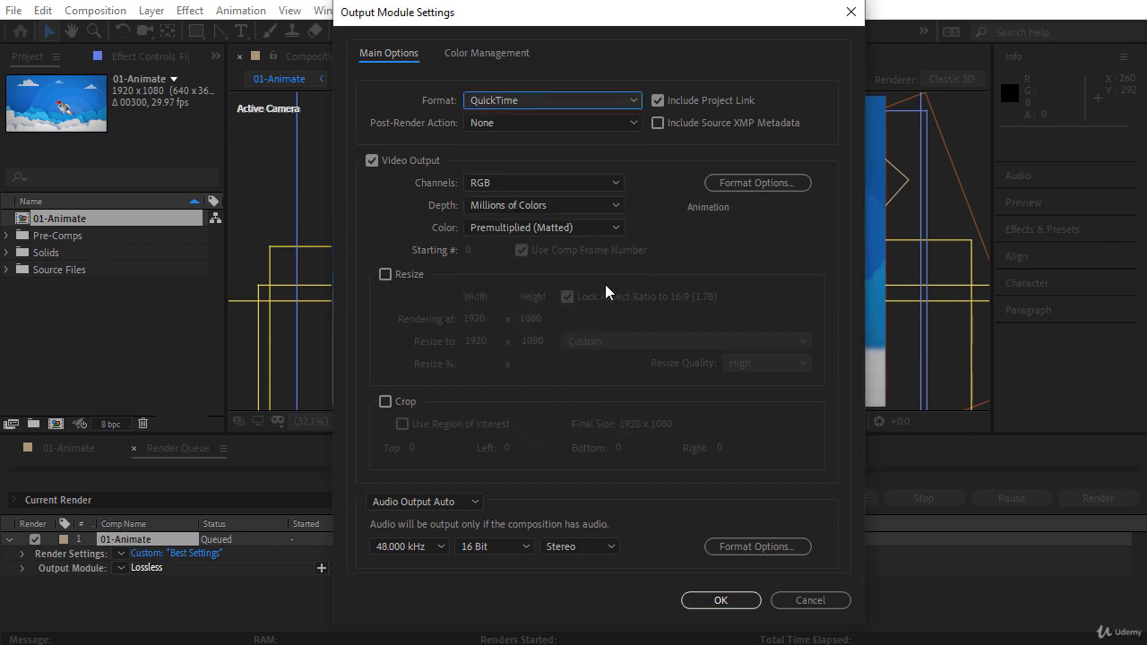
{"action": "left_click", "coordinate": [748, 184]}
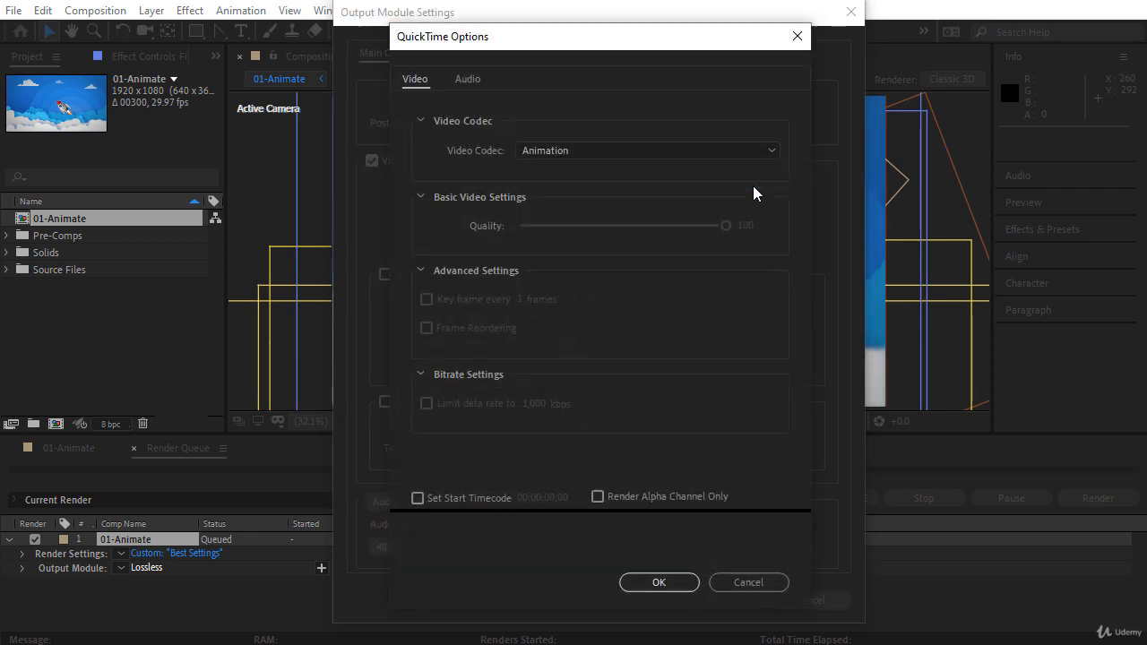
{"action": "left_click", "coordinate": [579, 151]}
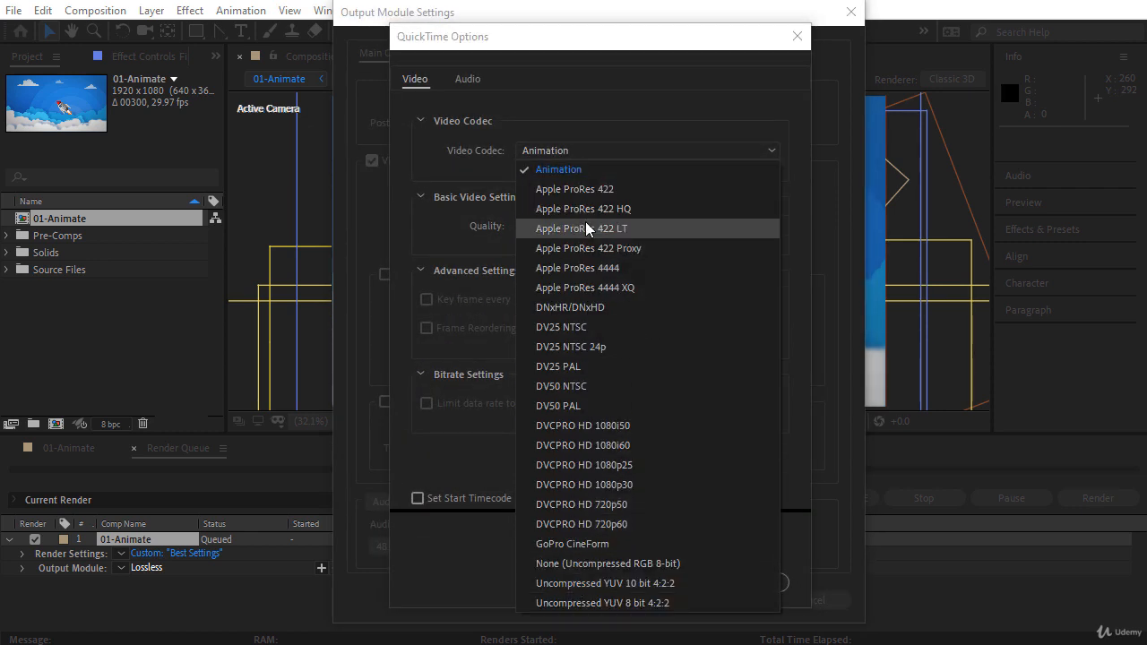
{"action": "left_click", "coordinate": [633, 173]}
{"action": "left_click", "coordinate": [652, 583]}
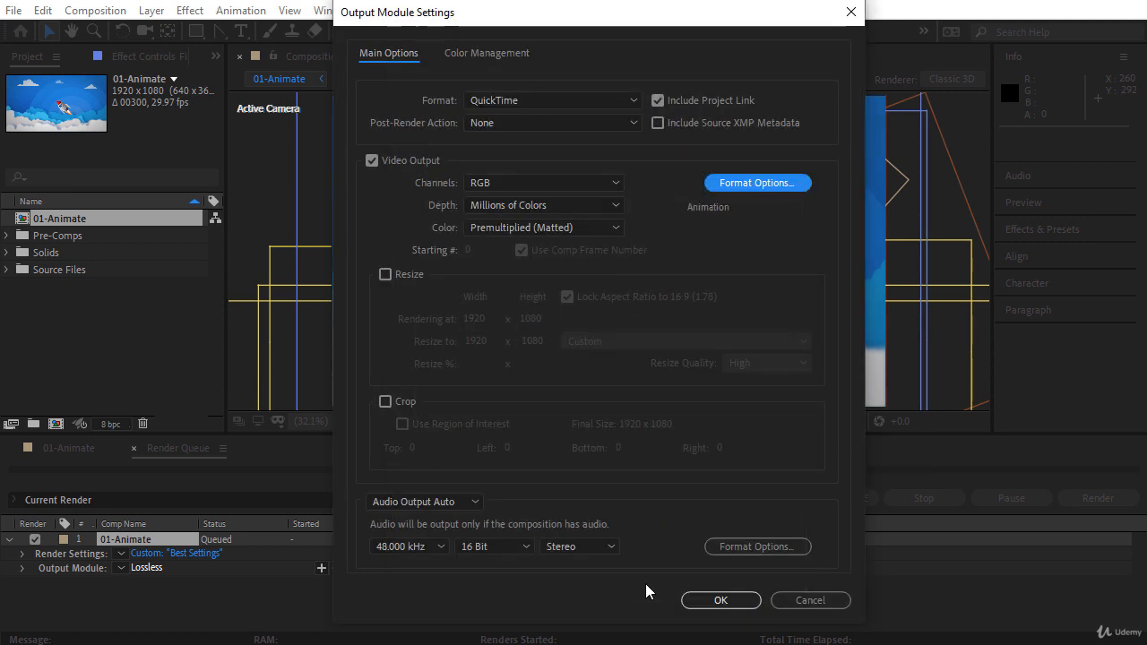
Keep the output channels at RGB and audio output on Auto, and accept the output module settings
{"action": "left_click", "coordinate": [518, 180]}
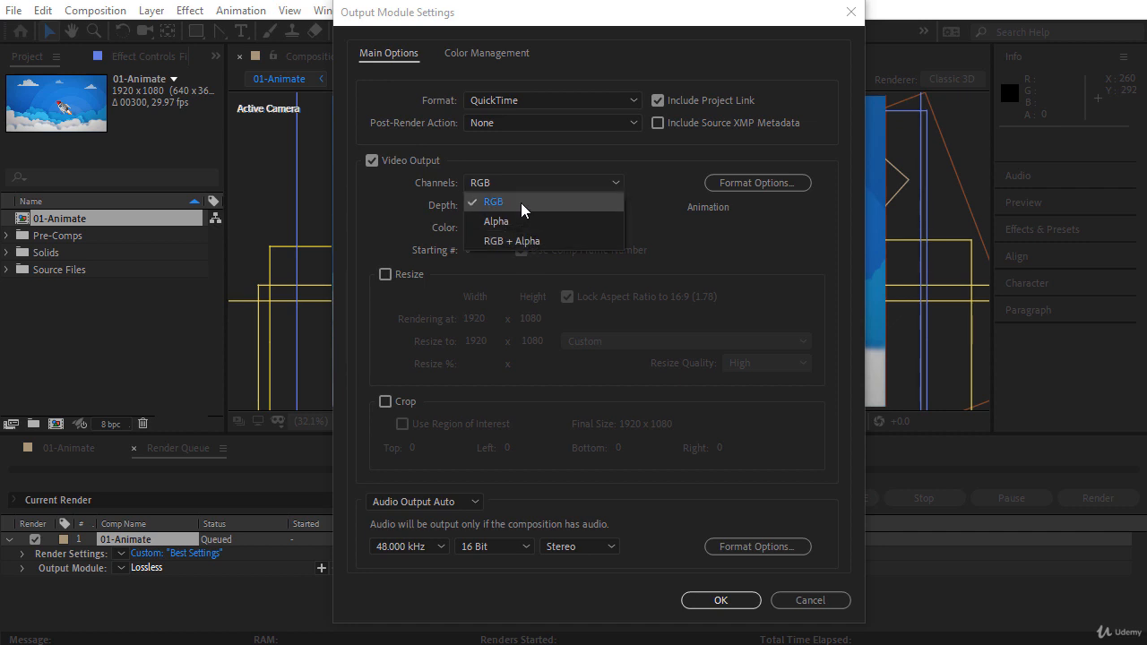
{"action": "left_click", "coordinate": [521, 203]}
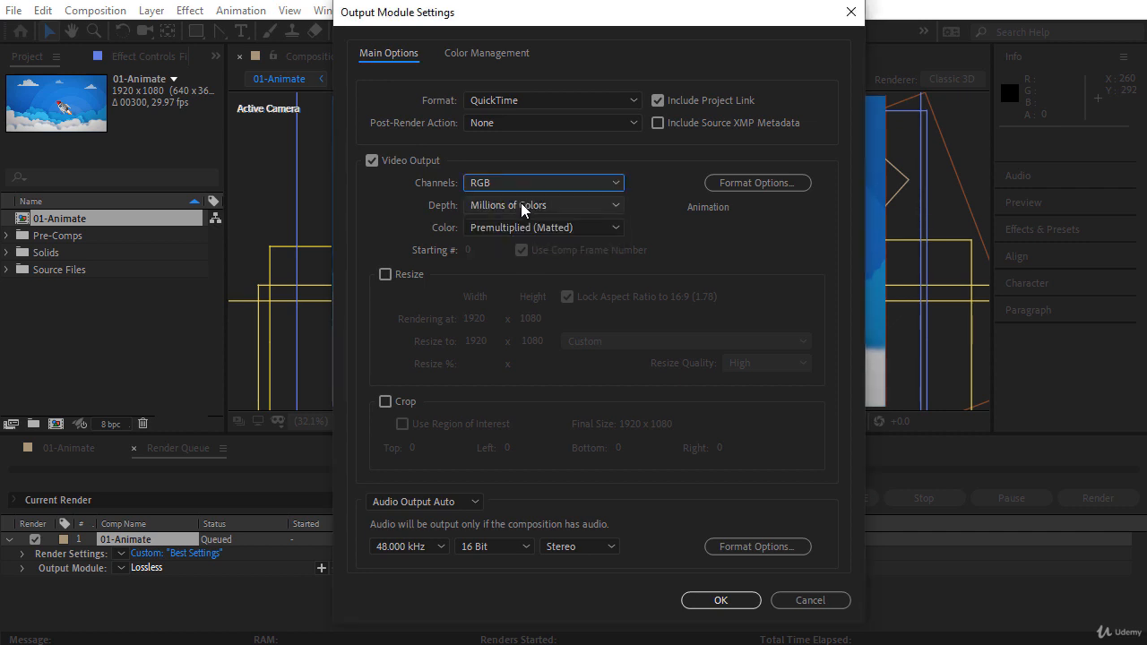
{"action": "left_click", "coordinate": [426, 503]}
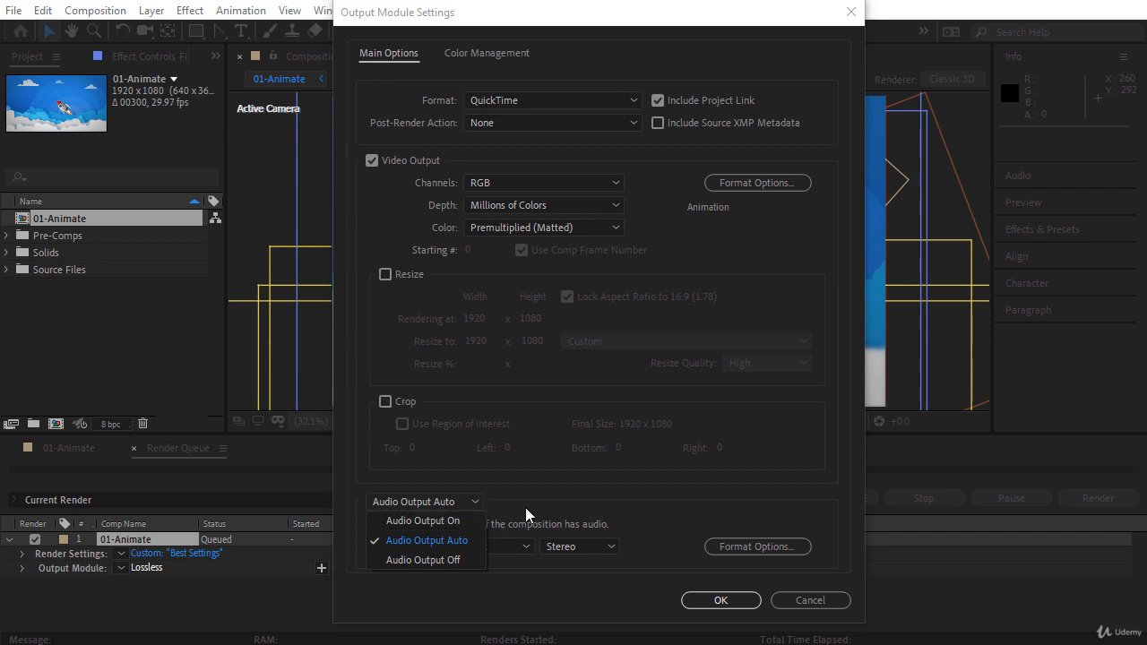
{"action": "left_click", "coordinate": [421, 540]}
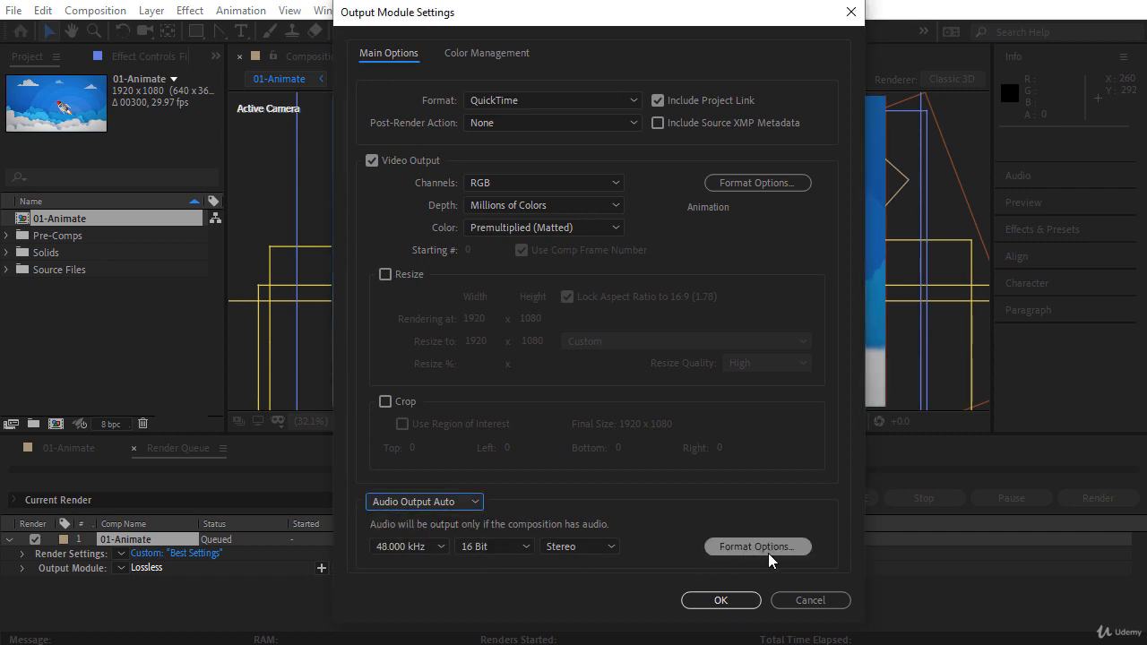
{"action": "left_click", "coordinate": [727, 600]}
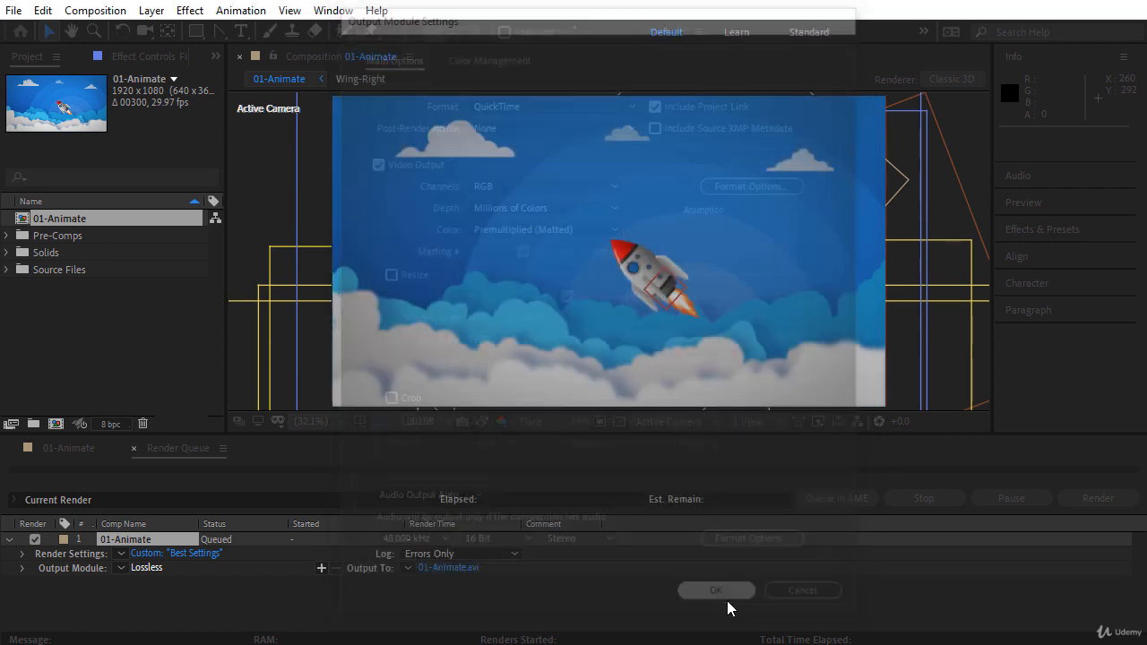
Set the render's output file to the QuickTime movie 01-Animate in the Render folder on the Desktop
{"action": "left_click", "coordinate": [444, 567]}
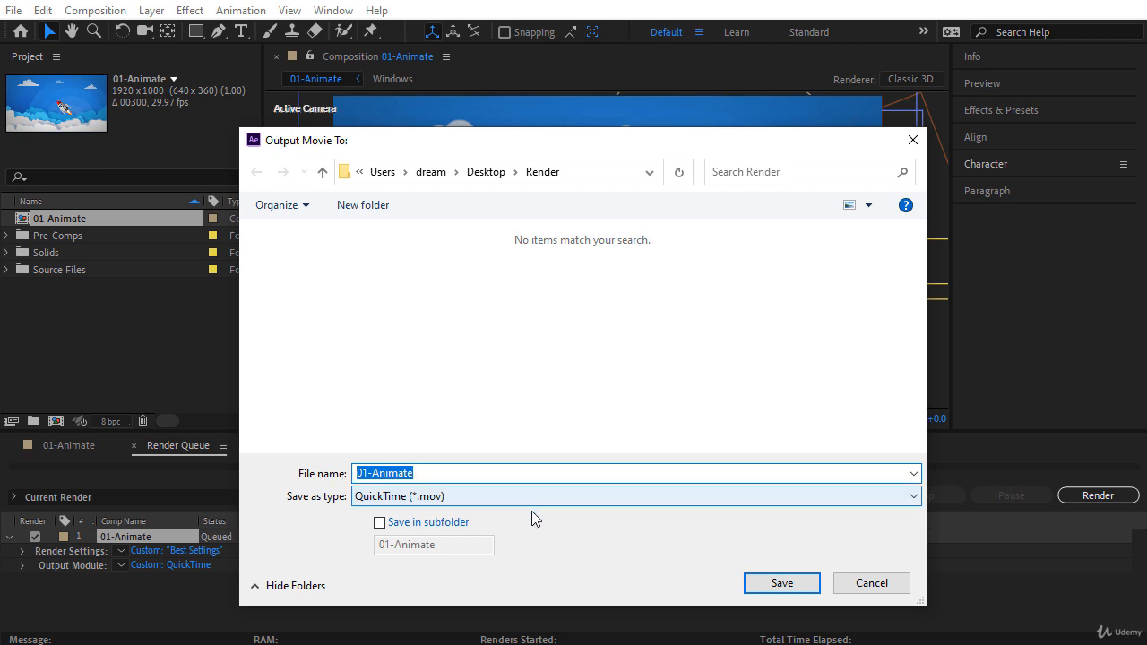
{"action": "left_click", "coordinate": [790, 584]}
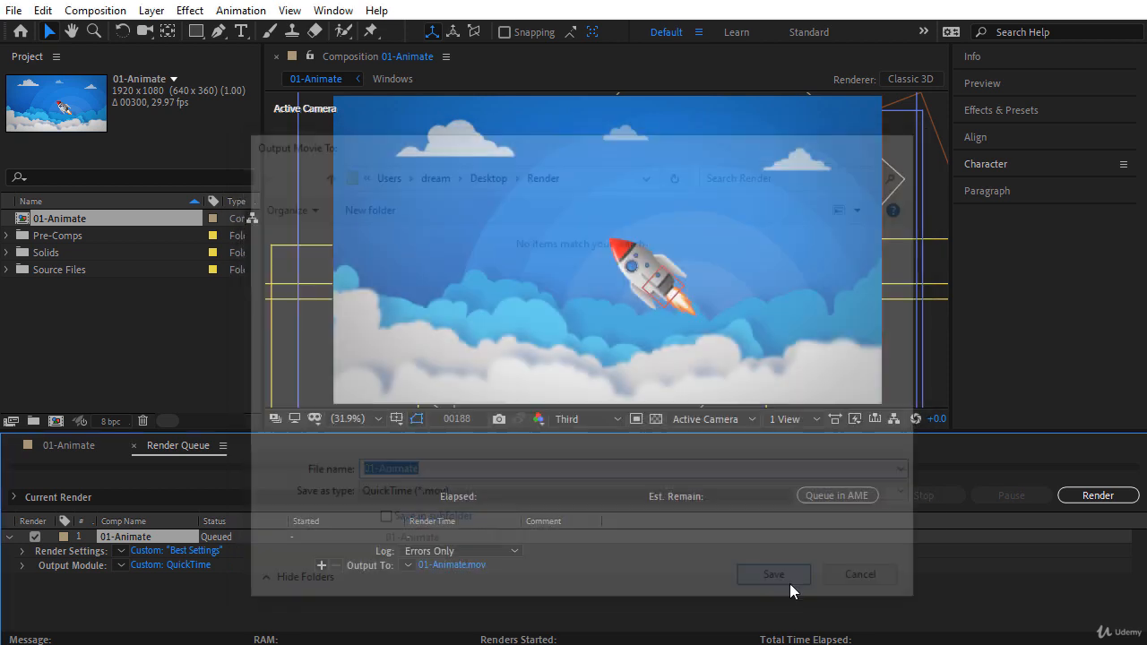
Scrub the 01-Animate timeline from the start to frame 265 and back to frame 222 to check the rocket's motion blur
{"action": "left_click", "coordinate": [70, 446]}
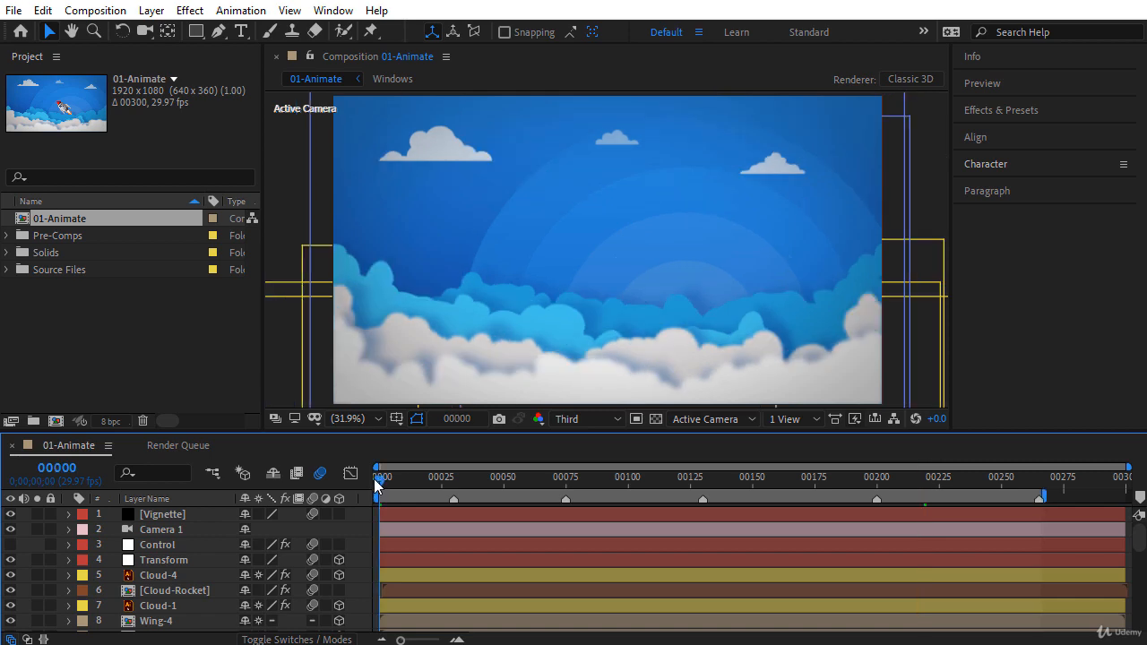
{"action": "left_click_drag", "start_coordinate": [380, 485], "coordinate": [1038, 484]}
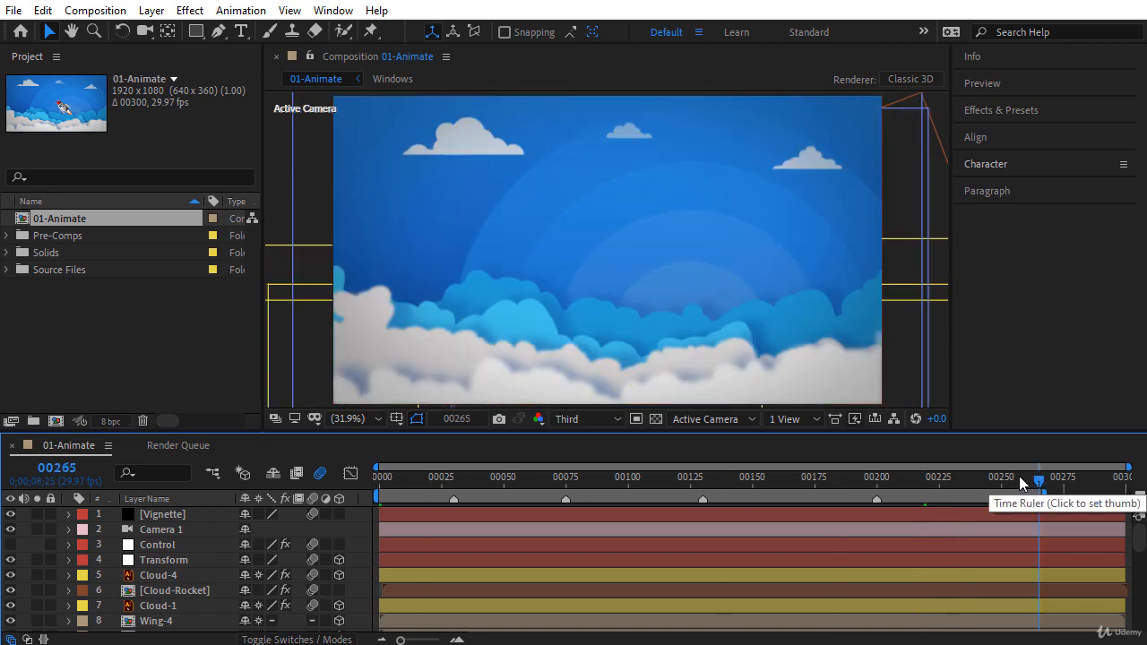
{"action": "left_click_drag", "start_coordinate": [902, 482], "coordinate": [932, 480]}
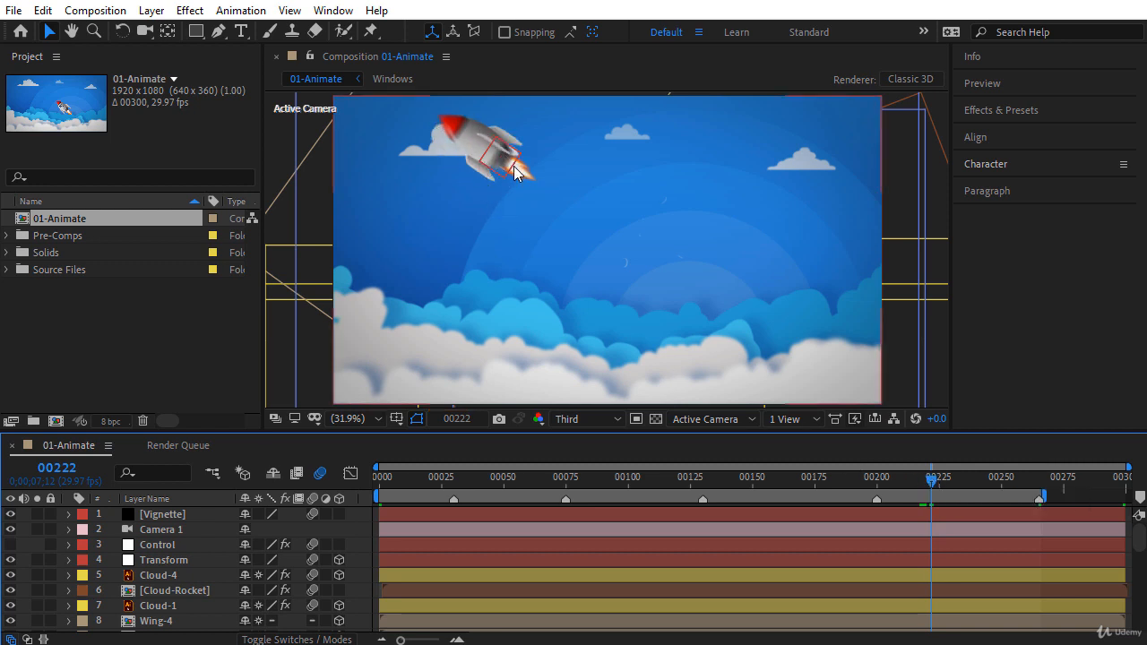
Return to the render queue and start rendering the queued 01-Animate composition
{"action": "left_click", "coordinate": [179, 445]}
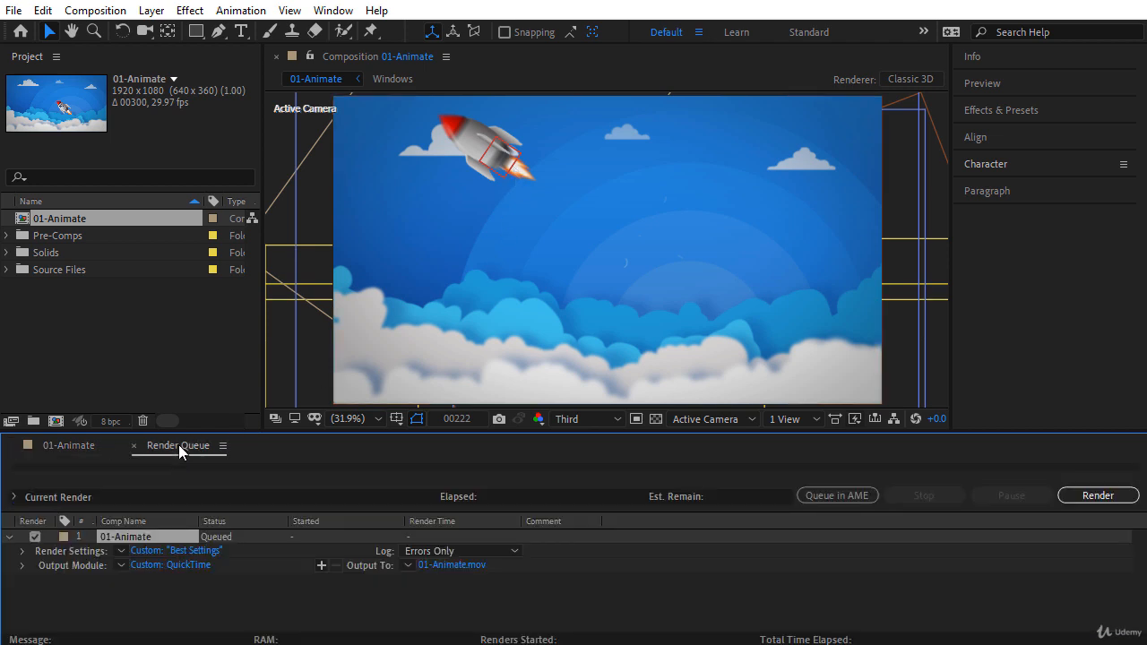
{"action": "left_click", "coordinate": [599, 603]}
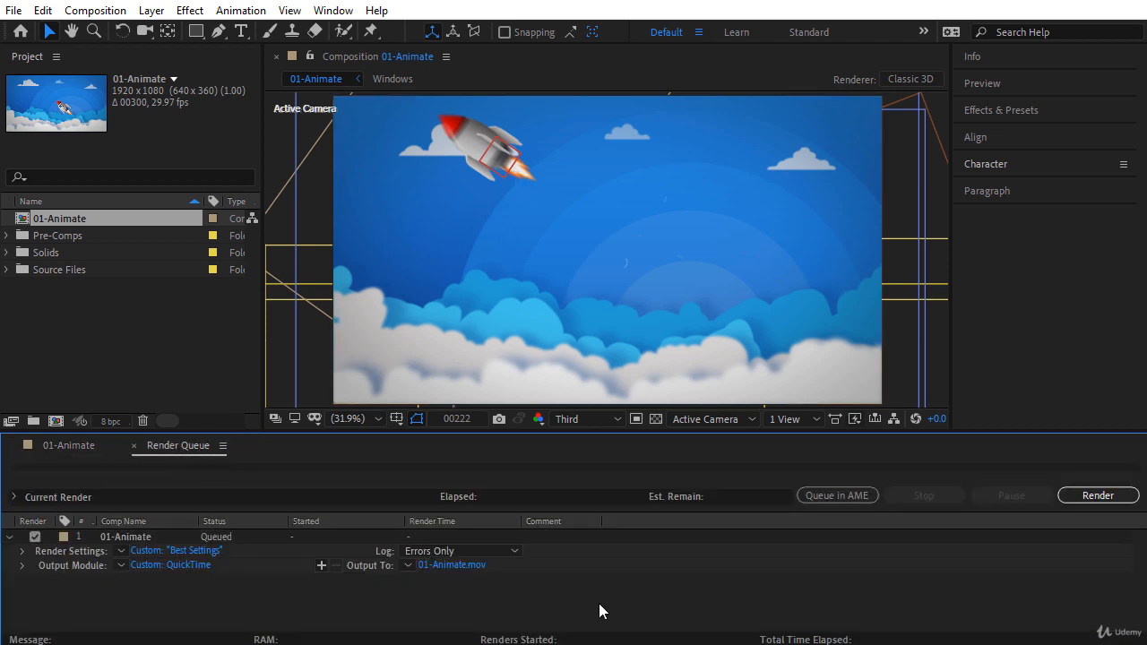
{"action": "left_click", "coordinate": [1096, 495]}
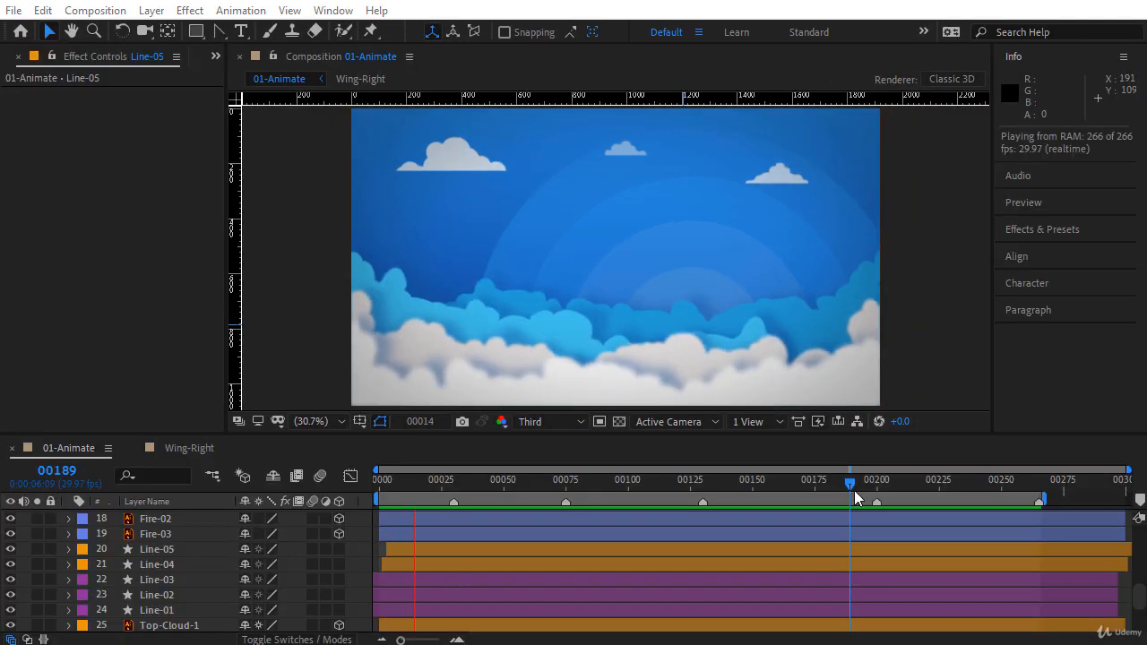